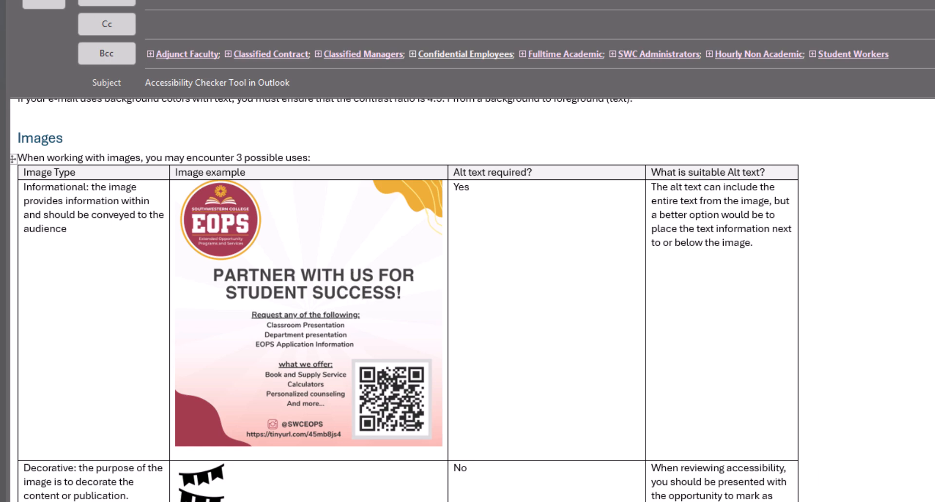
scroll(353, 287, "down", 3)
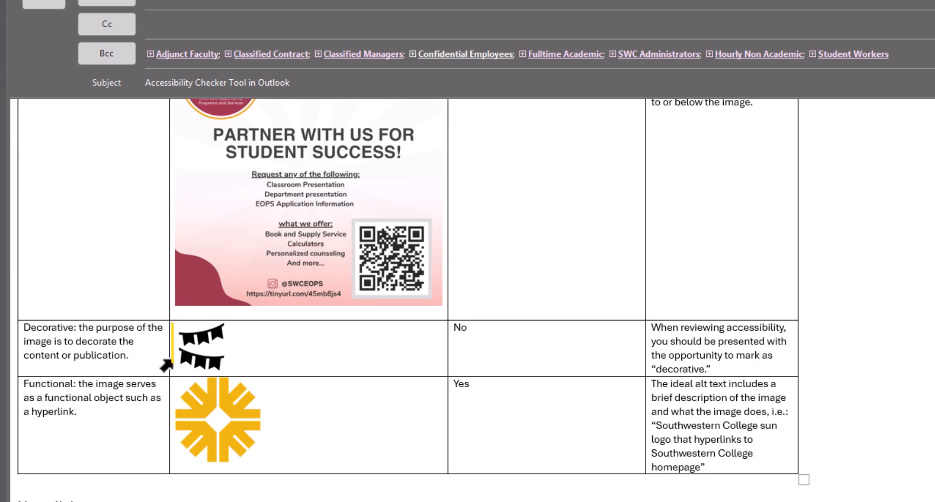
left_click(202, 348)
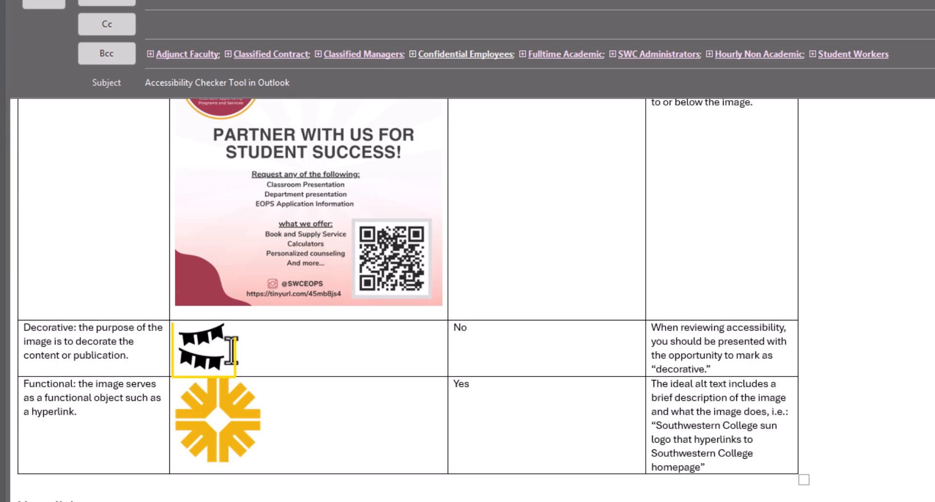
left_click(265, 349)
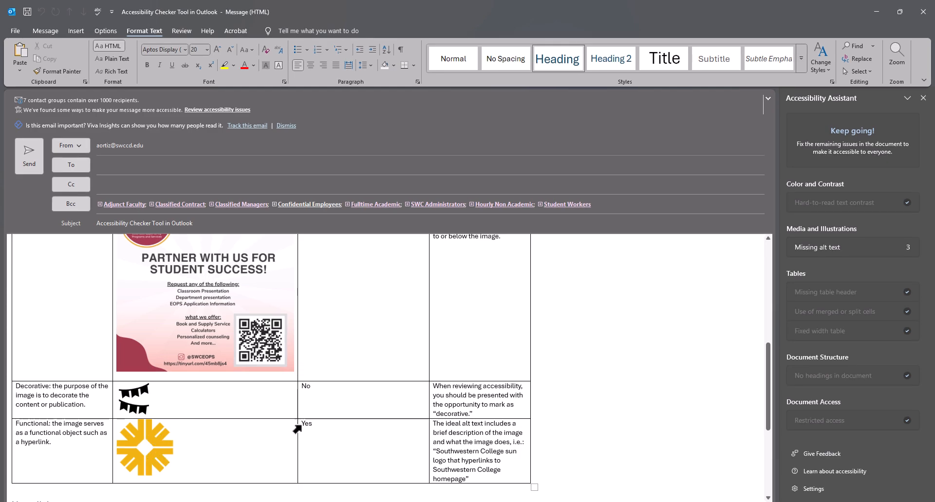
- Open the missing alt text issues and save "EOPS Partner with Us for Student Success Flyer." as the EOPS flyer's description
left_click(844, 247)
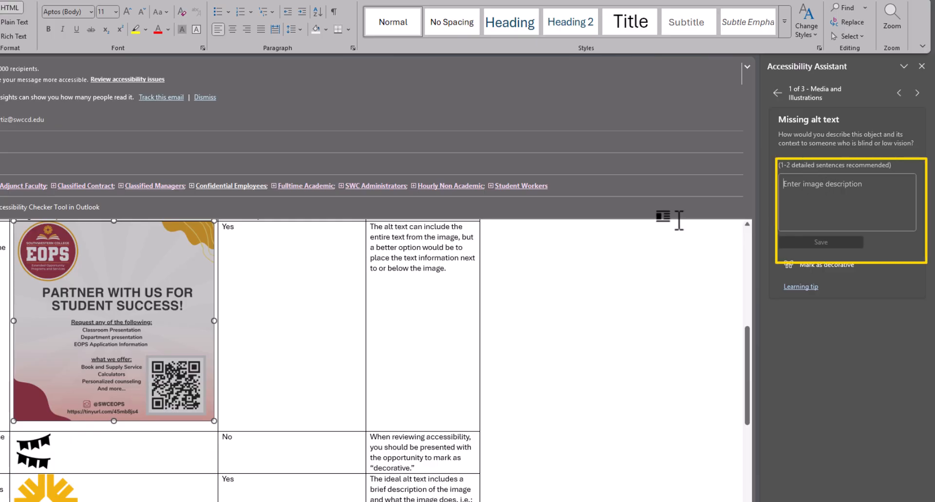
type("Pa")
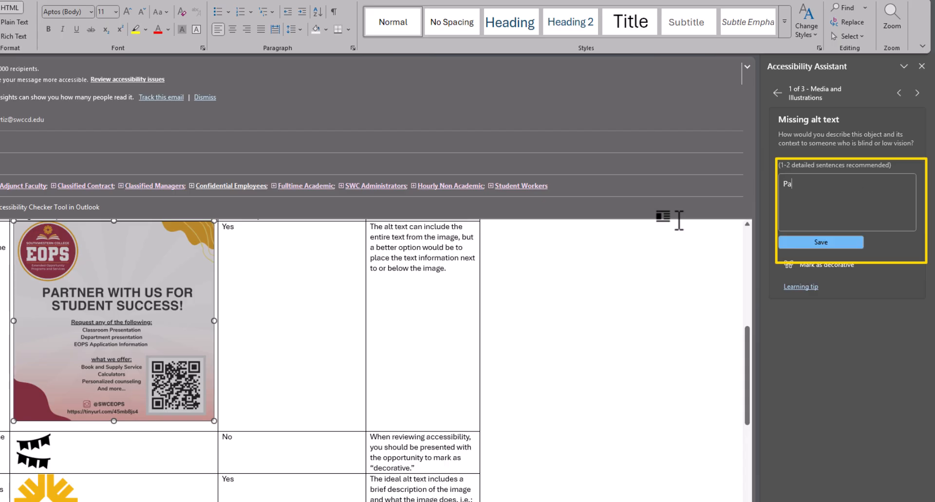
type("rtner with Us for Student")
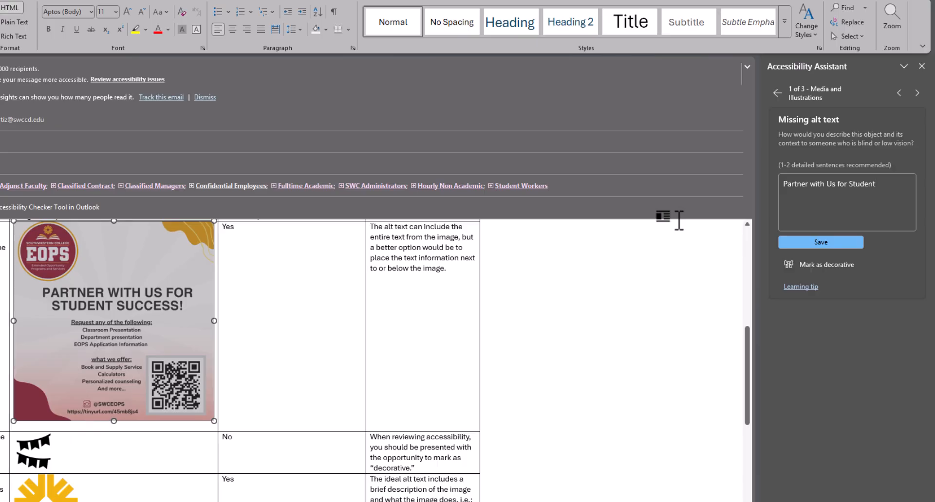
left_click_drag(883, 184, 784, 183)
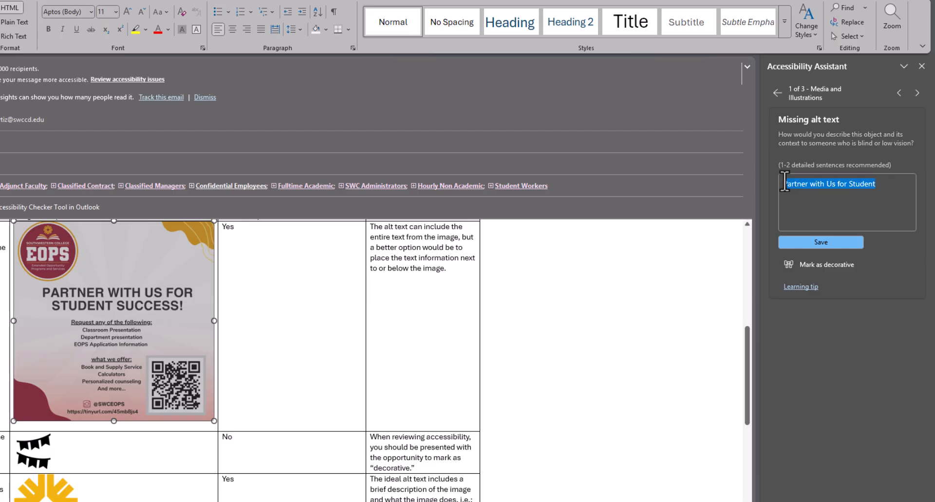
type("EOPS ")
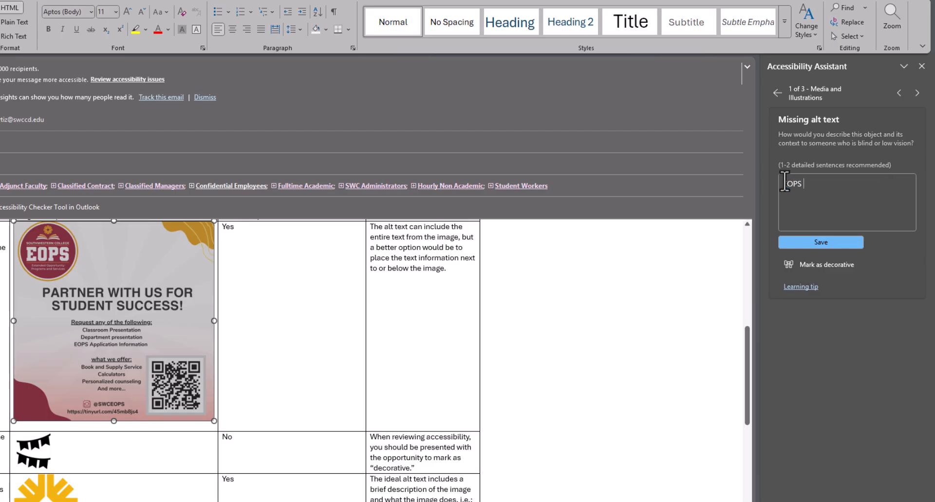
type("Partner with Us for Stud")
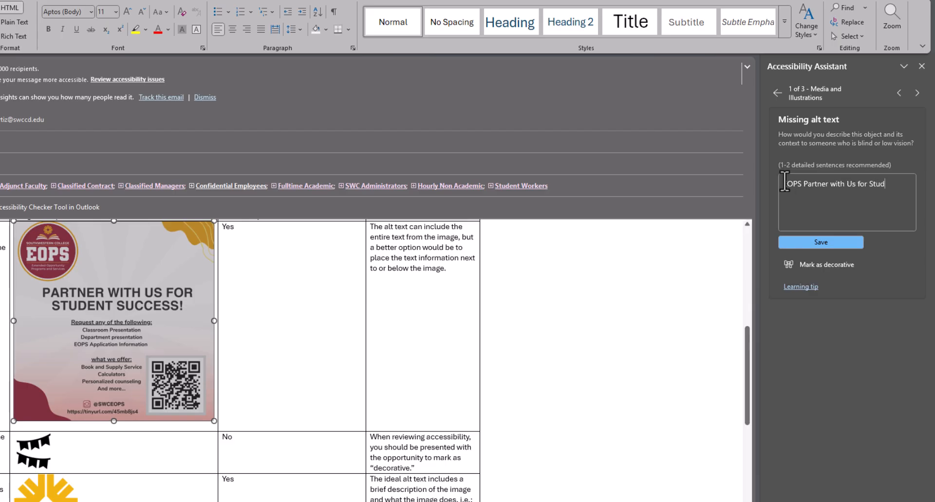
key("BackSpace")
key("BackSpace")
key("BackSpace")
type("tudent Sccue")
key("BackSpace")
key("BackSpace")
key("BackSpace")
key("BackSpace")
type("uccess Flyer.")
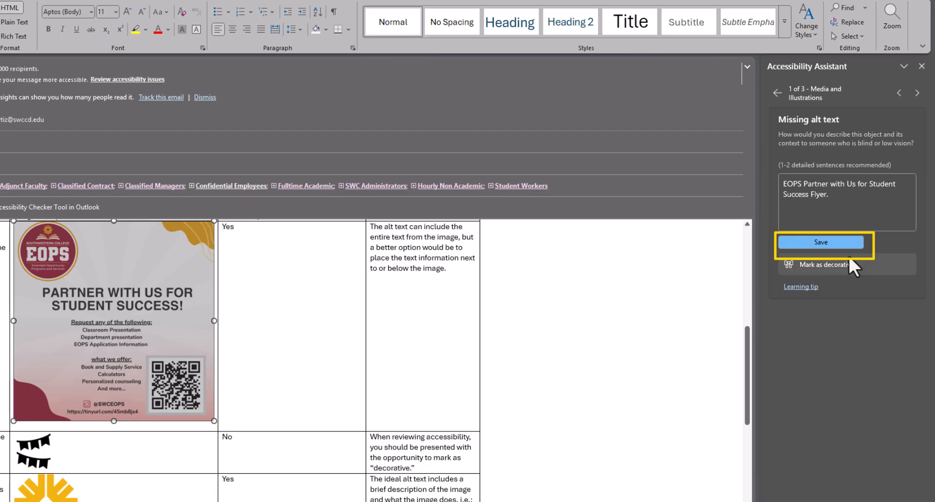
left_click(819, 241)
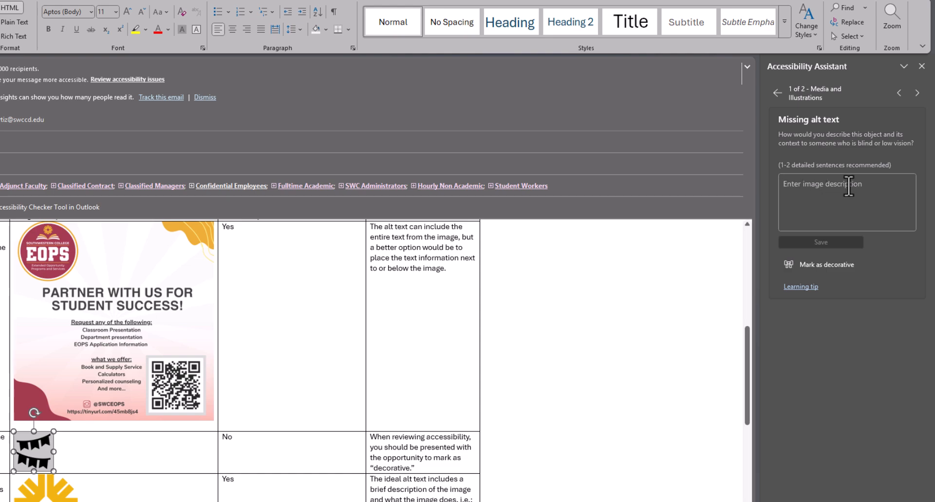
- Mark the black bunting image as decorative in the missing alt text review
left_click(808, 264)
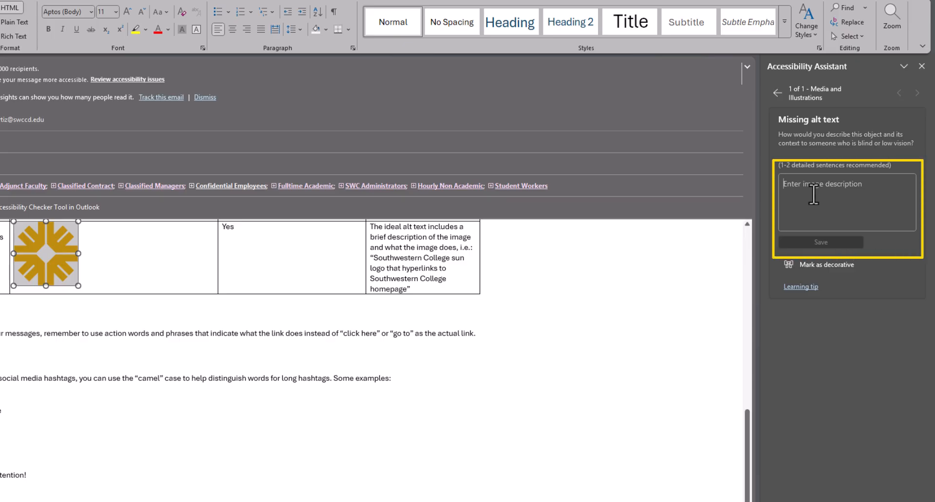
- Save "Southwestern College Sun Logo that hyperlinks to Southwestern College's homepage." as the alt text of the yellow sun logo
type("Sout")
key("BackSpace")
key("BackSpace")
key("BackSpace")
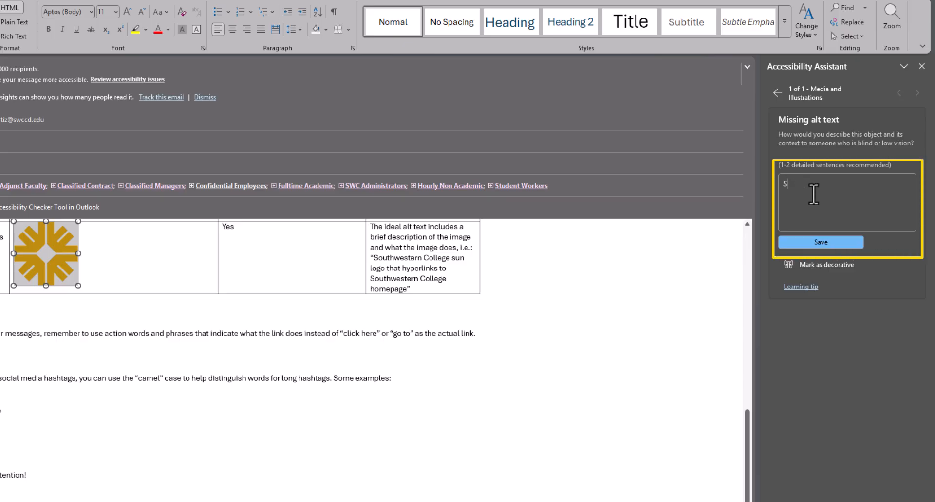
type("outhwestern College Sung Logo hat h")
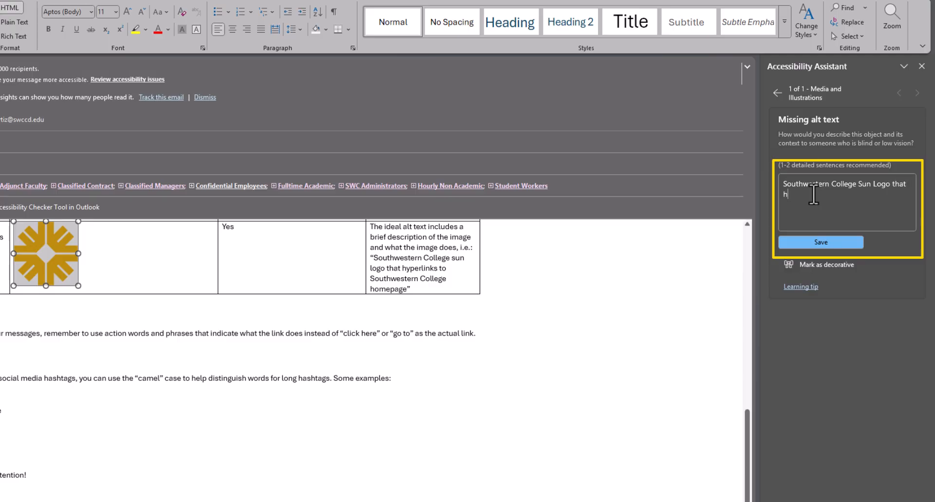
type("yperlinks to Southwestern College")
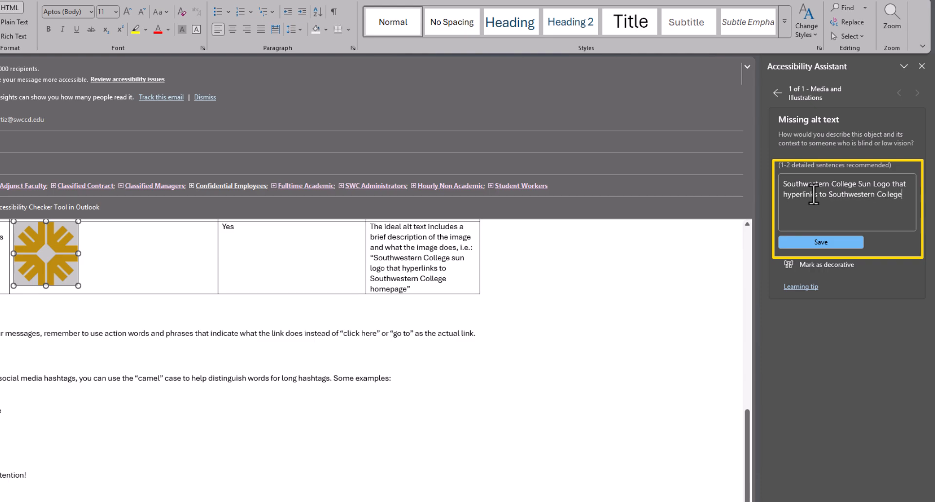
type("'s ho")
type("mp")
type("page")
type(".")
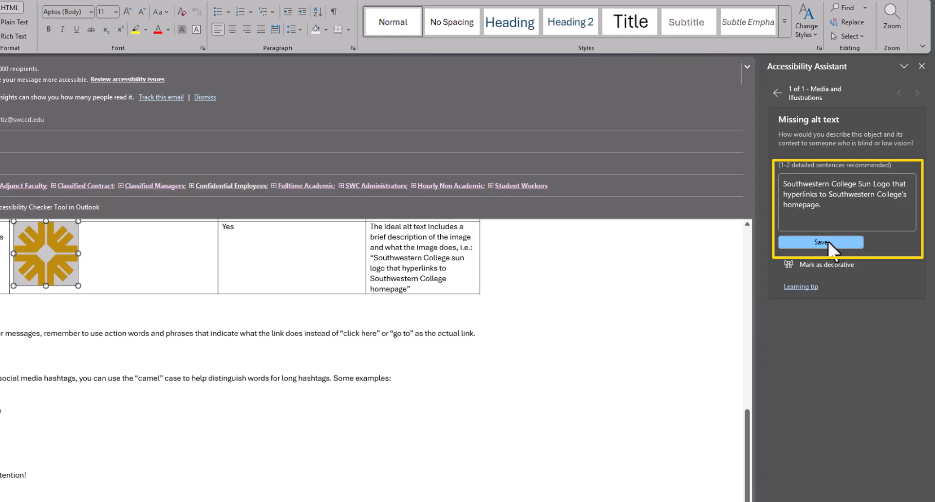
left_click(826, 242)
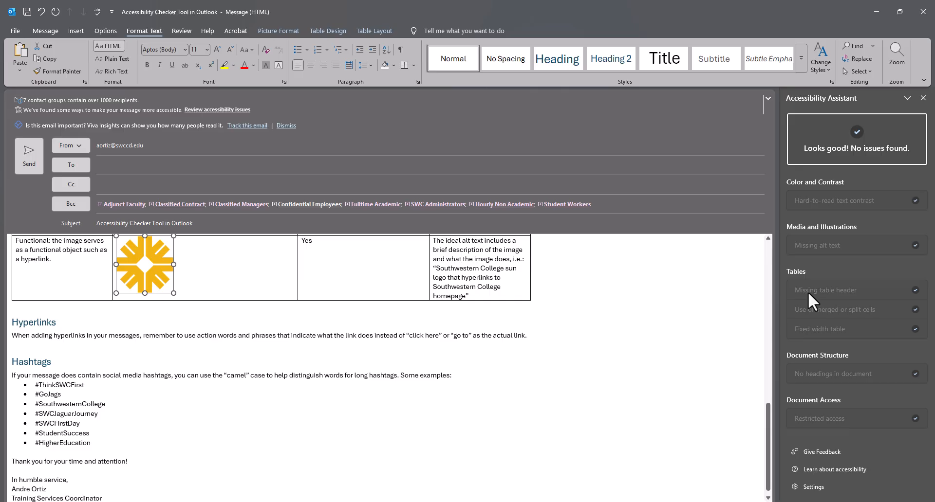
scroll(243, 317, "up", 6)
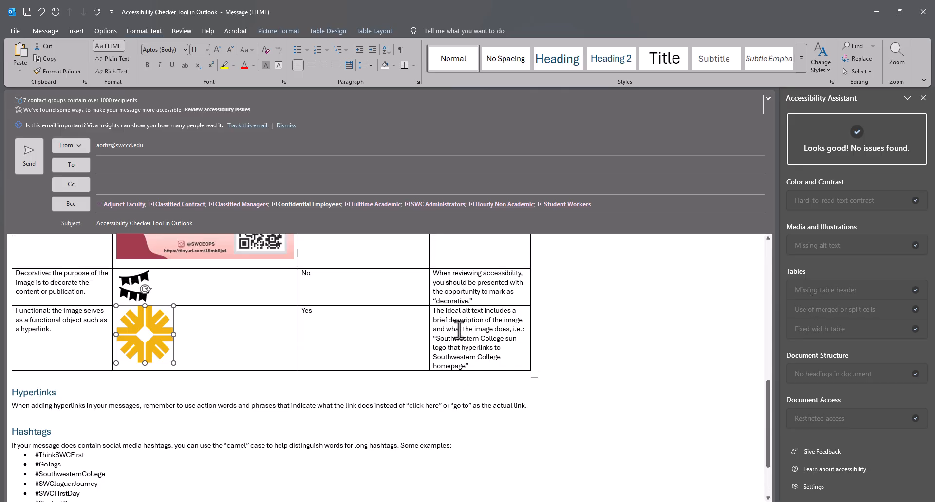
scroll(72, 286, "up", 3)
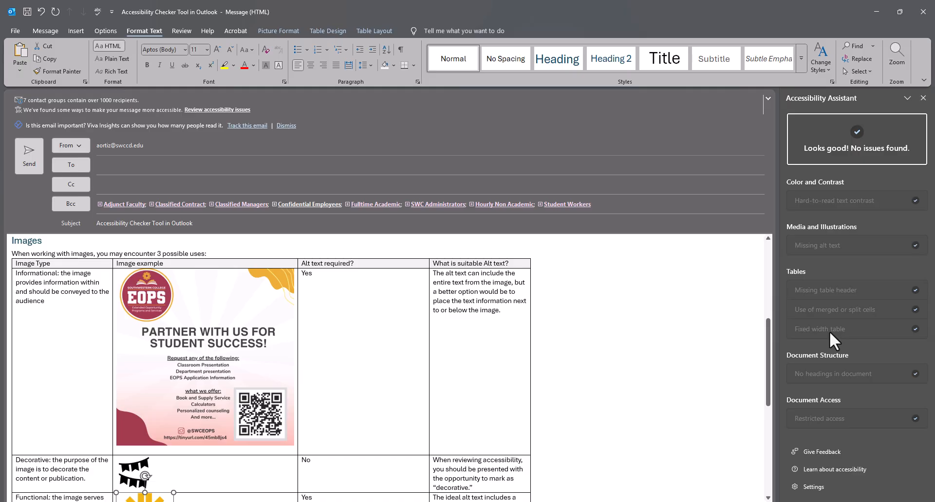
scroll(720, 369, "down", 3)
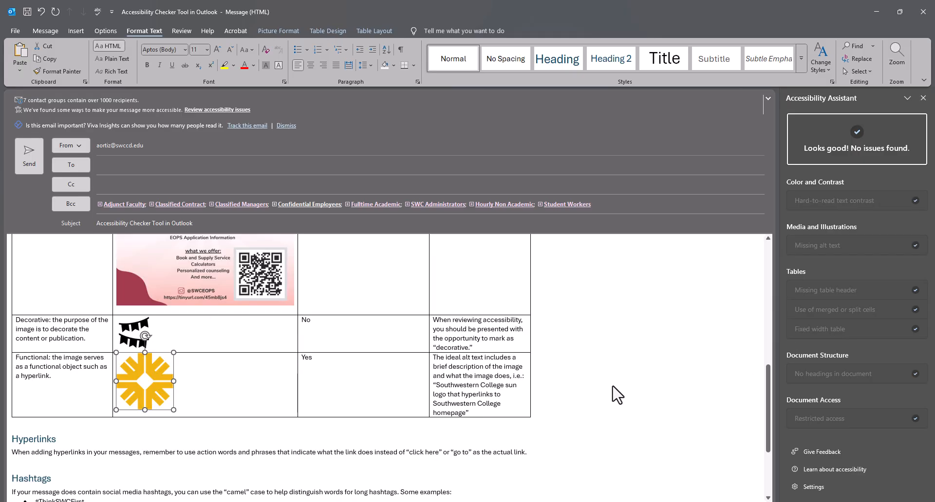